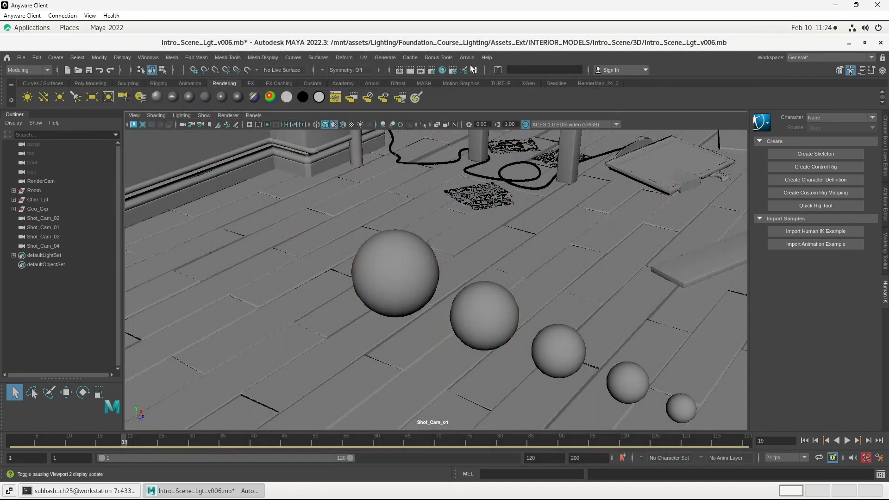
- Create an Arnold area light and snap it onto the floor beside the largest sphere, towards the wall
click(466, 57)
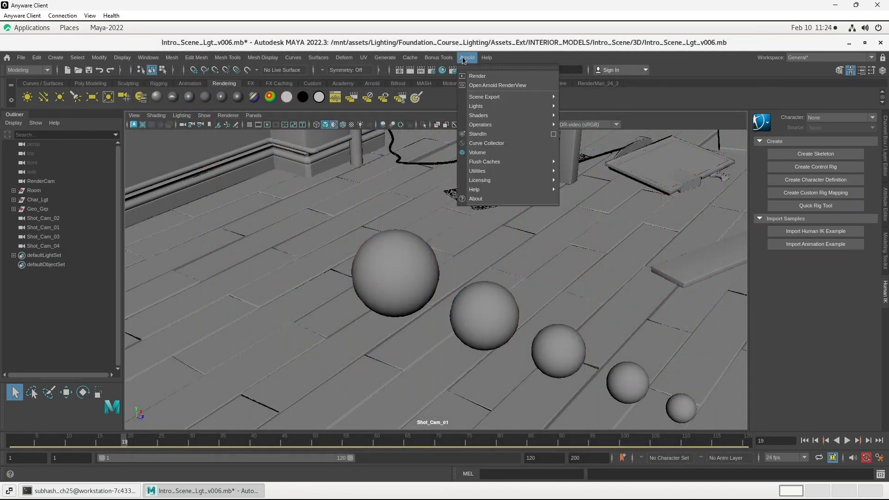
mouse_move(509, 106)
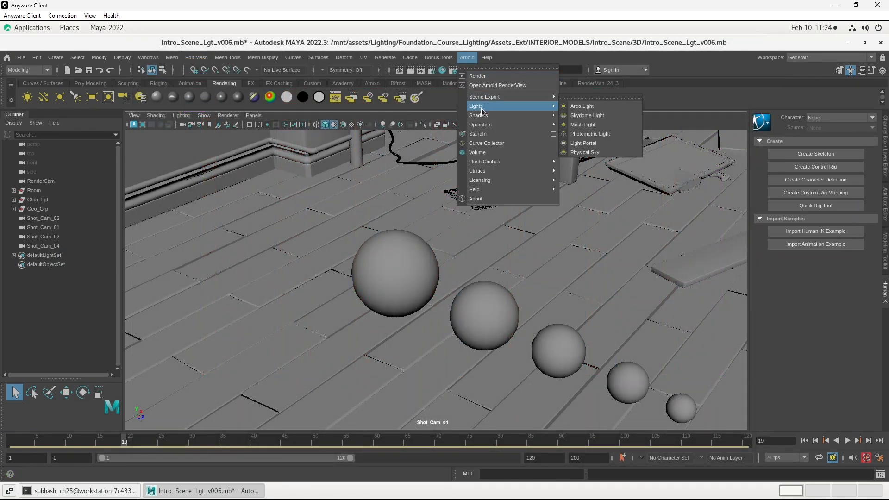
click(602, 107)
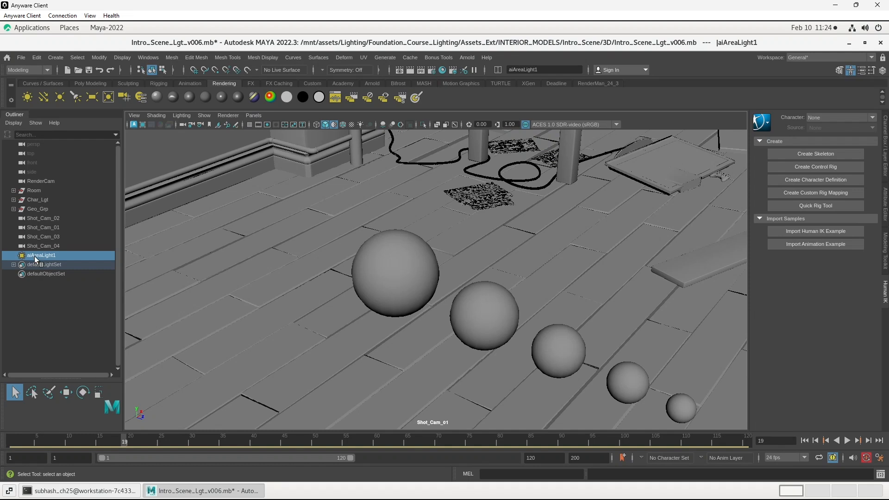
key(w)
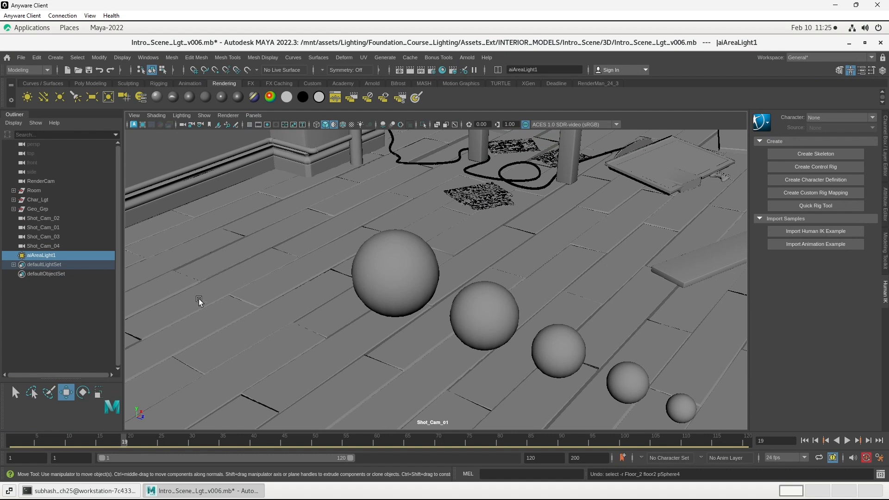
key(v)
middle_drag(573, 294, 257, 225)
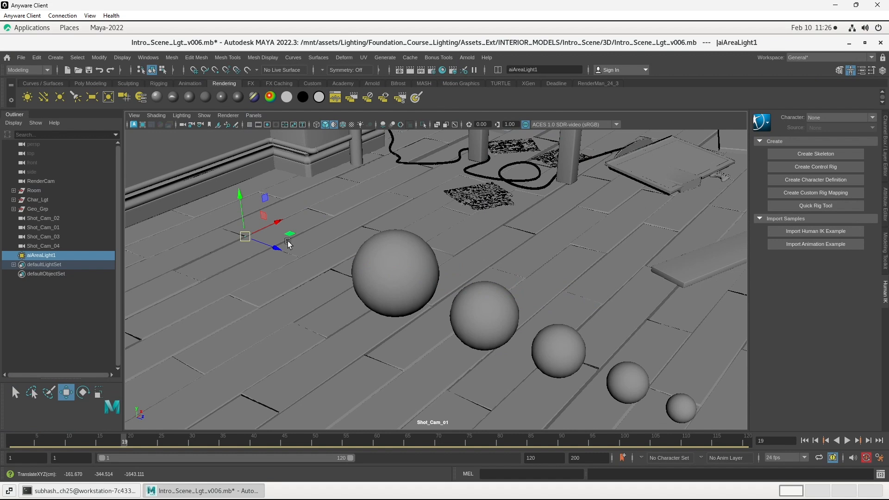
- Scale the area light uniformly to about 174 and rotate it about its horizontal axis away from the wall
key(r)
middle_drag(282, 255, 364, 299)
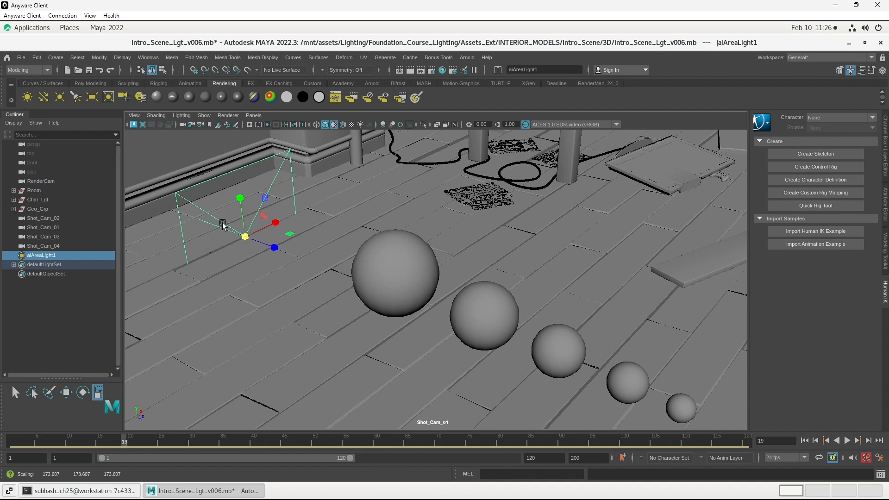
key(e)
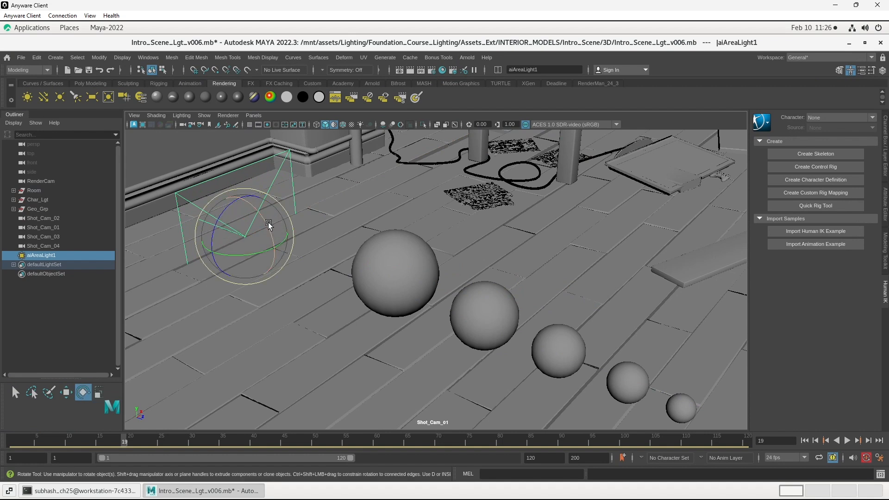
drag(267, 223, 232, 206)
- Raise the area light above the floor near the wall corner and tilt it to aim at the spheres
key(w)
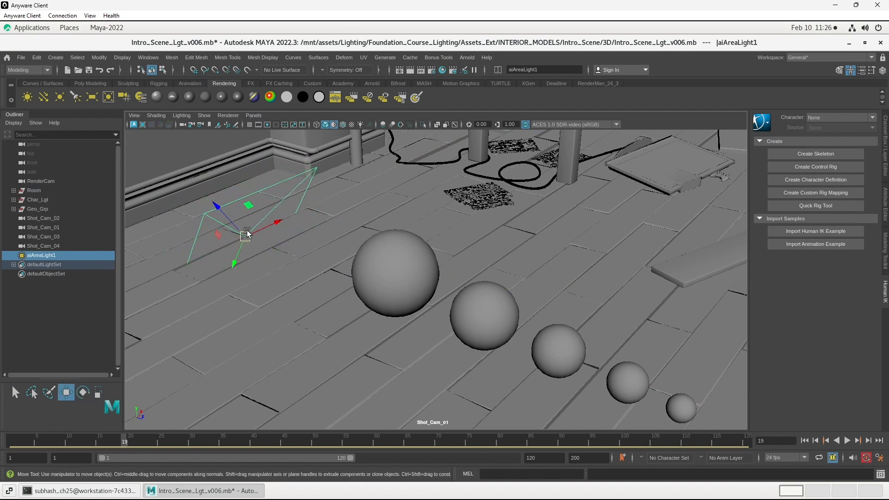
drag(236, 259, 234, 195)
key(e)
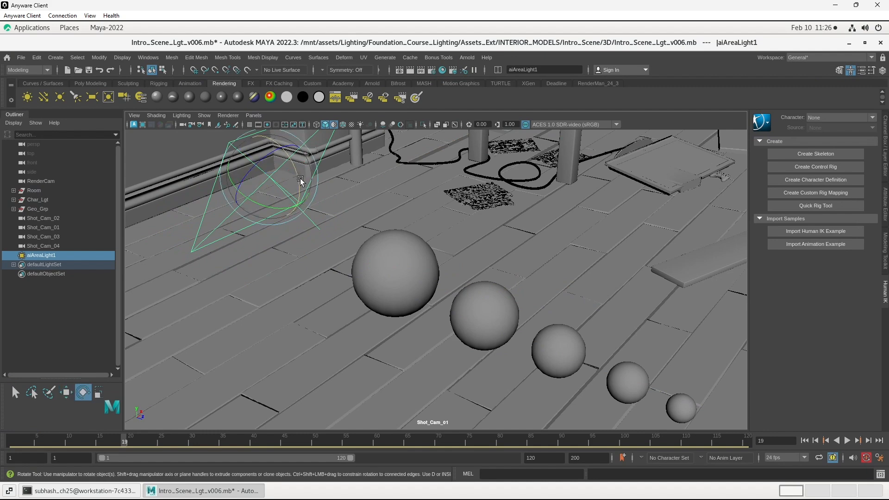
drag(301, 182, 298, 174)
key(w)
drag(259, 209, 264, 198)
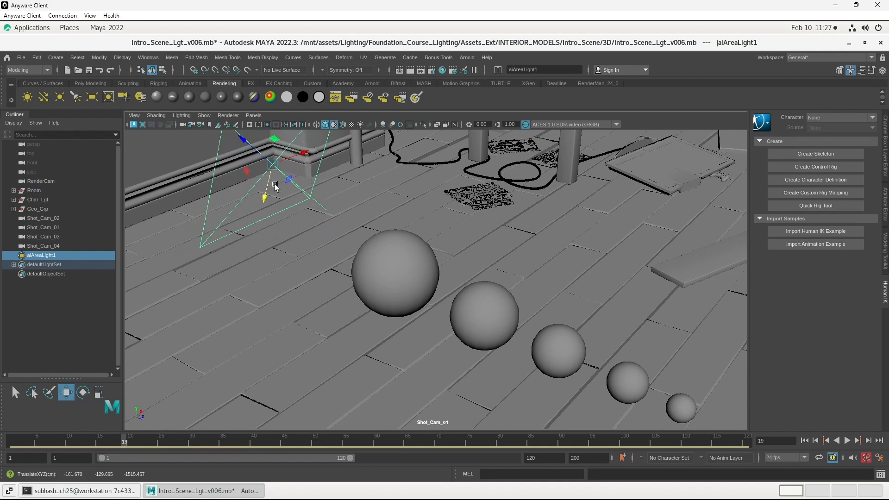
key(e)
drag(303, 178, 301, 170)
- Set the area light's exposure to 19
key(ctrl+a)
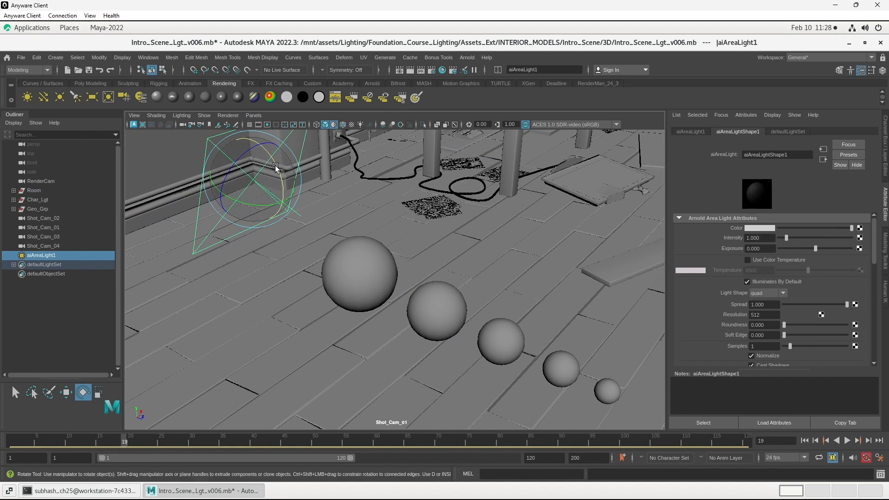
click(768, 248)
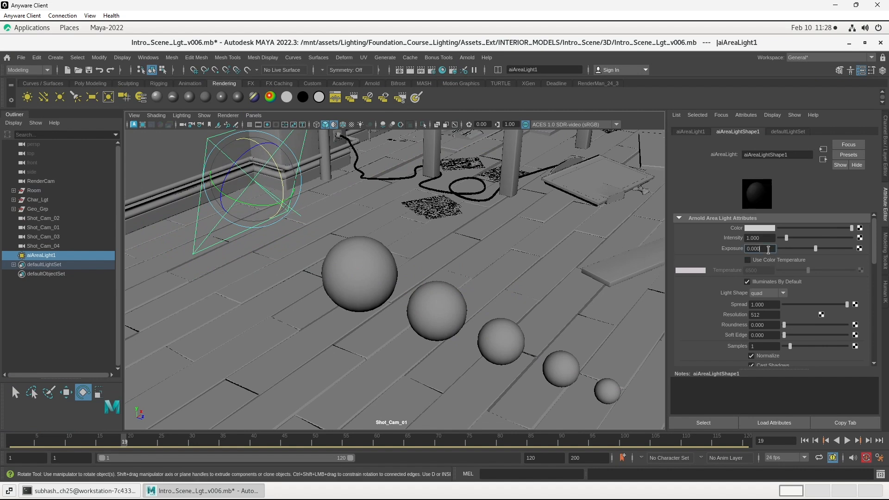
text(19)
key(Return)
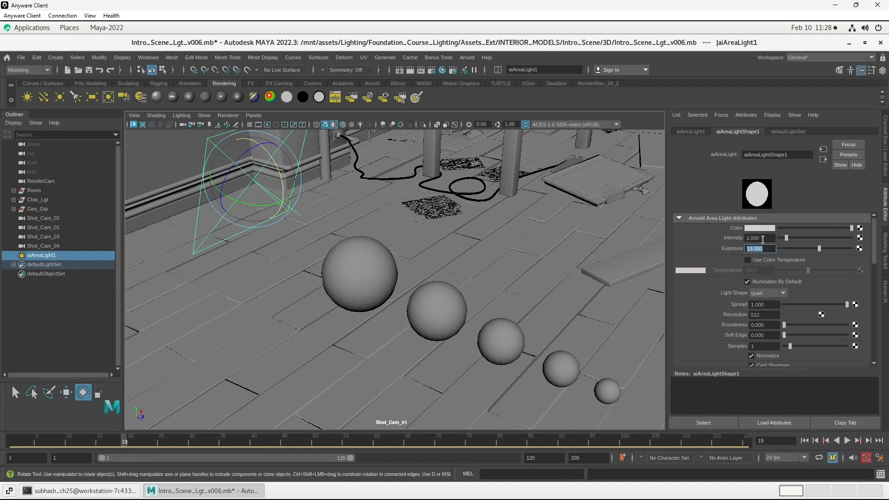
- Render the Shot_Cam_01 view in the Arnold RenderView and store a snapshot of the result
click(467, 58)
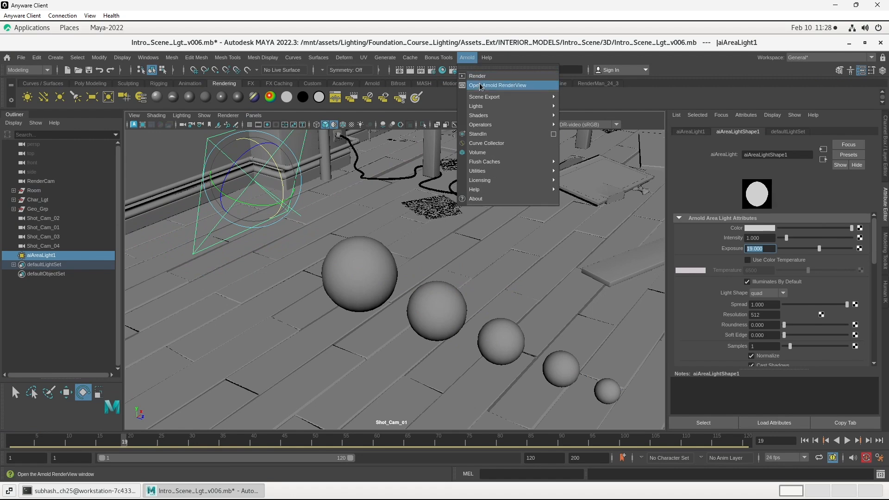
click(482, 87)
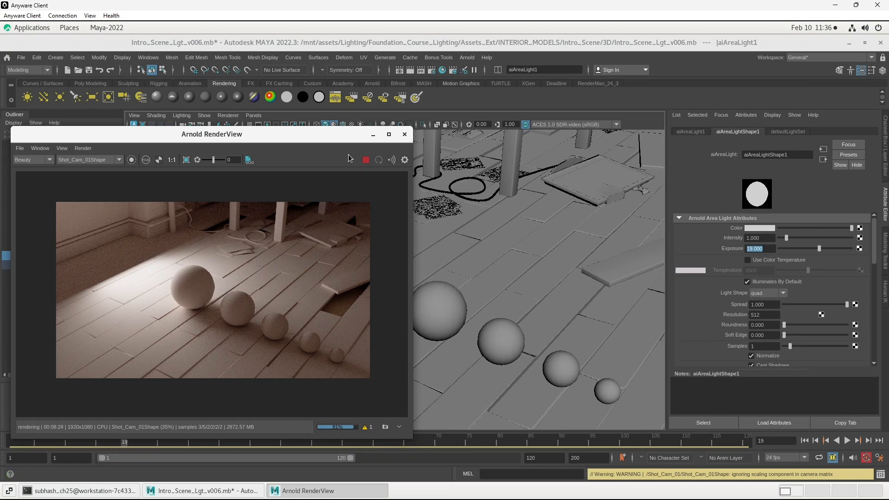
click(385, 427)
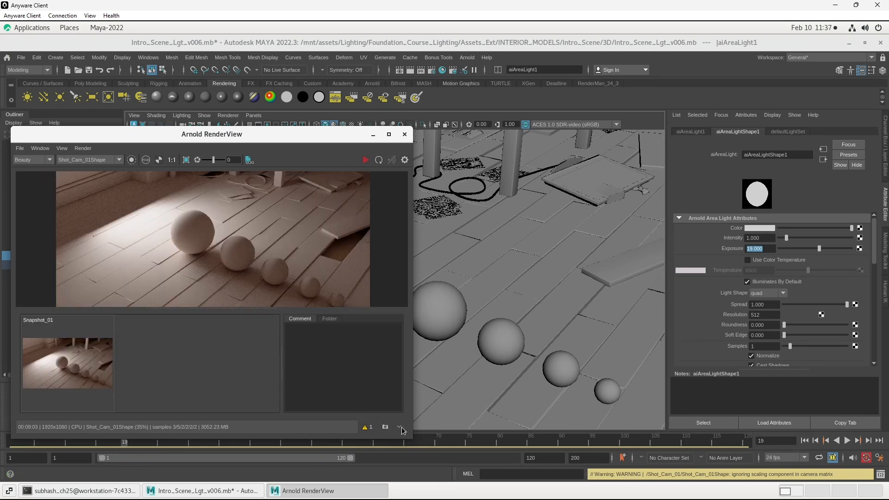
click(400, 427)
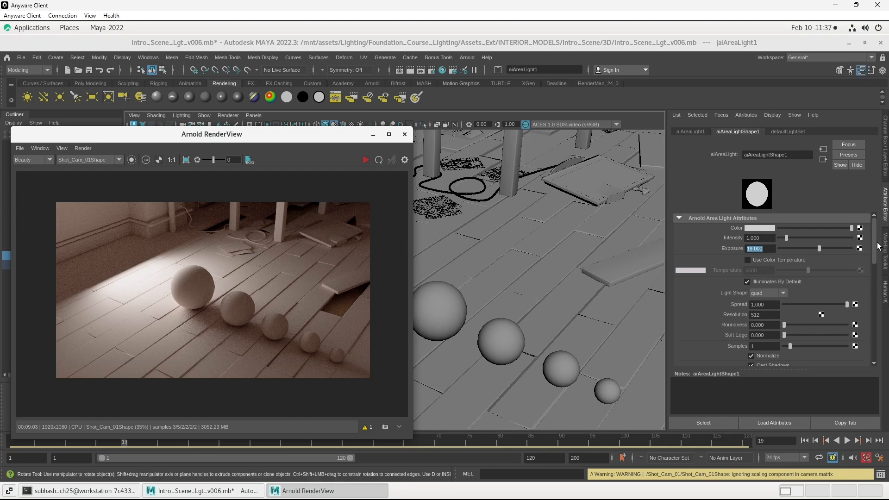
- Add a Light Decay filter to the area light's light filters
drag(874, 252, 884, 330)
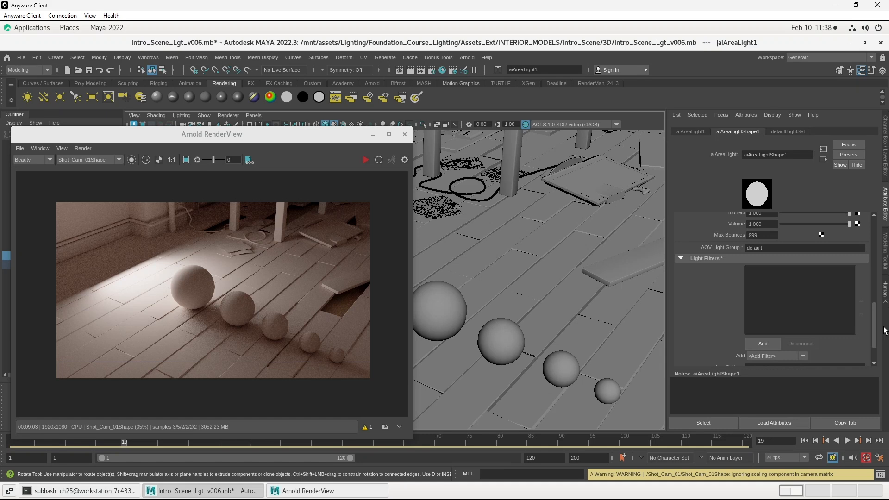
click(757, 345)
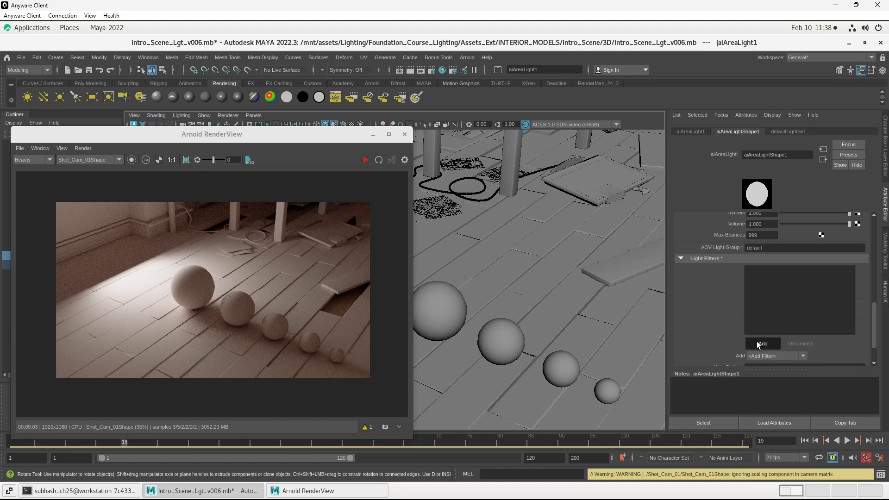
drag(452, 43, 495, 118)
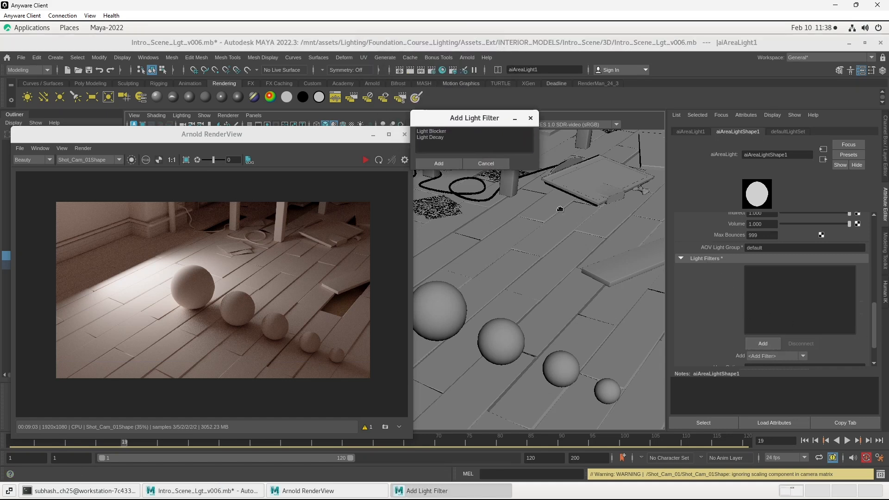
drag(560, 209, 603, 269)
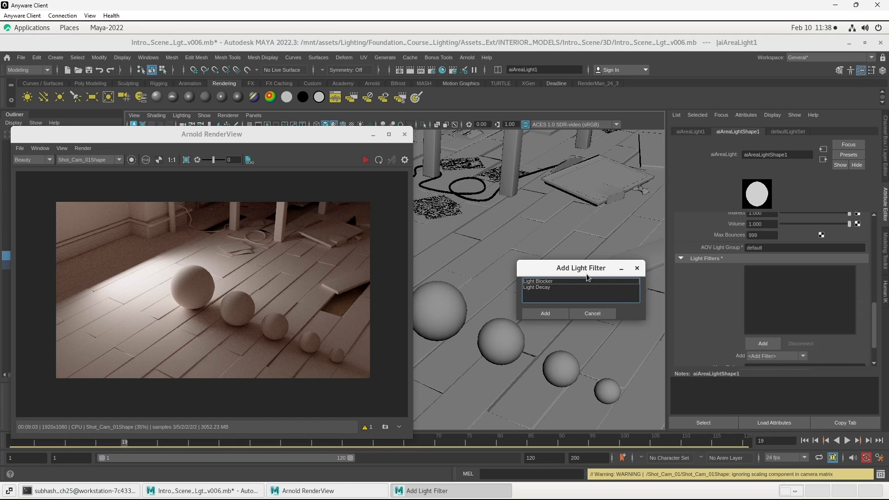
click(541, 288)
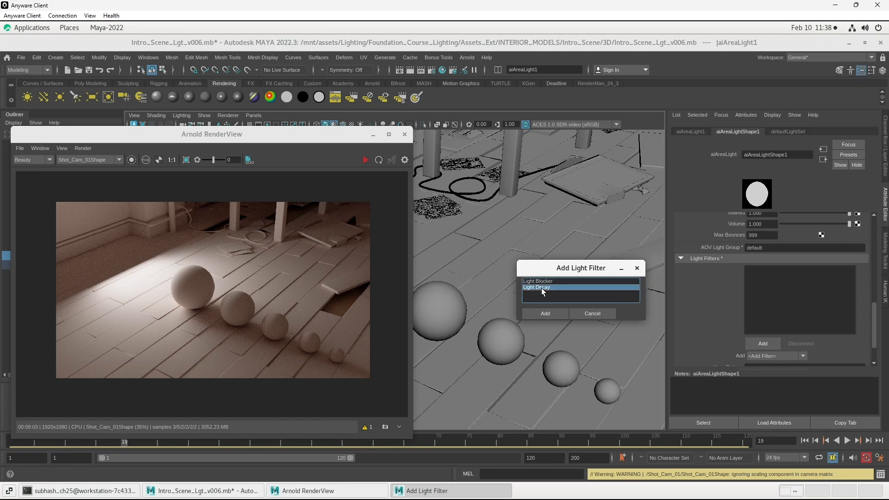
click(543, 281)
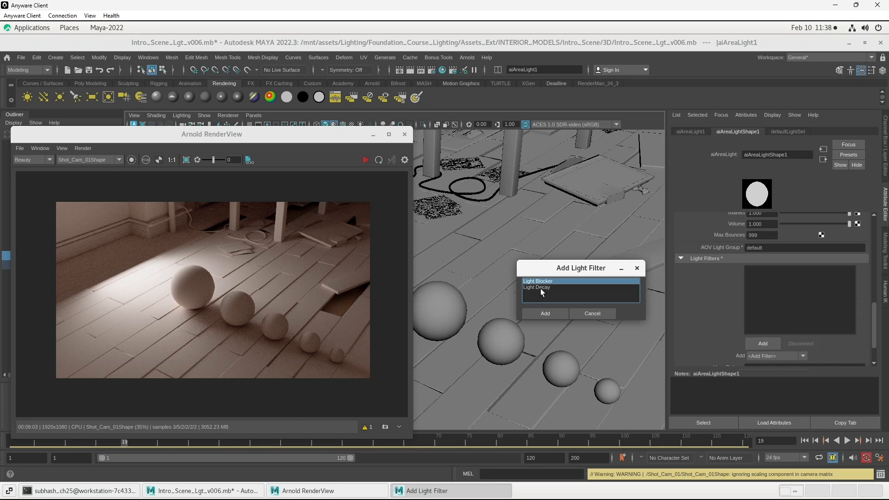
click(540, 288)
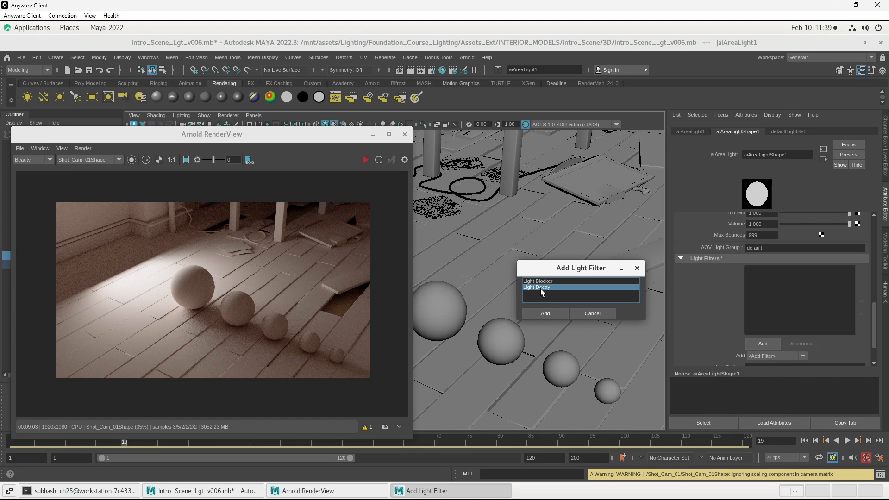
click(540, 313)
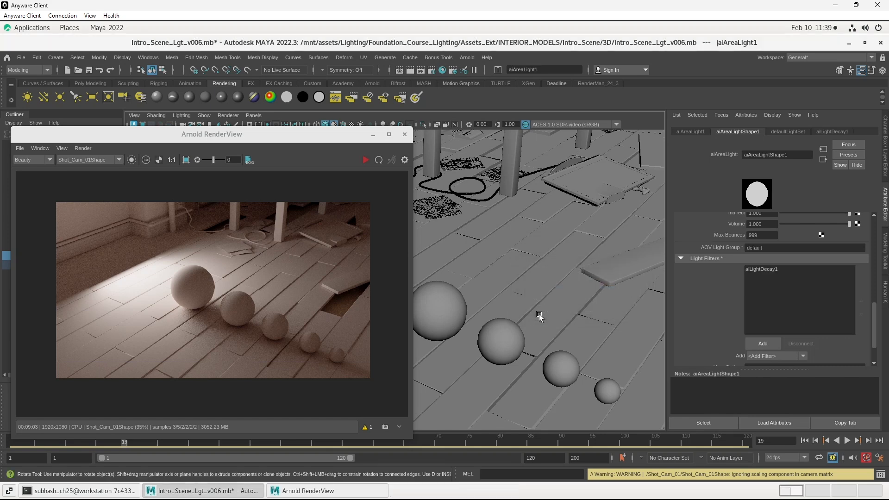
- Enable near attenuation on the light decay filter with a near start of 20 and a near end of 600
click(832, 132)
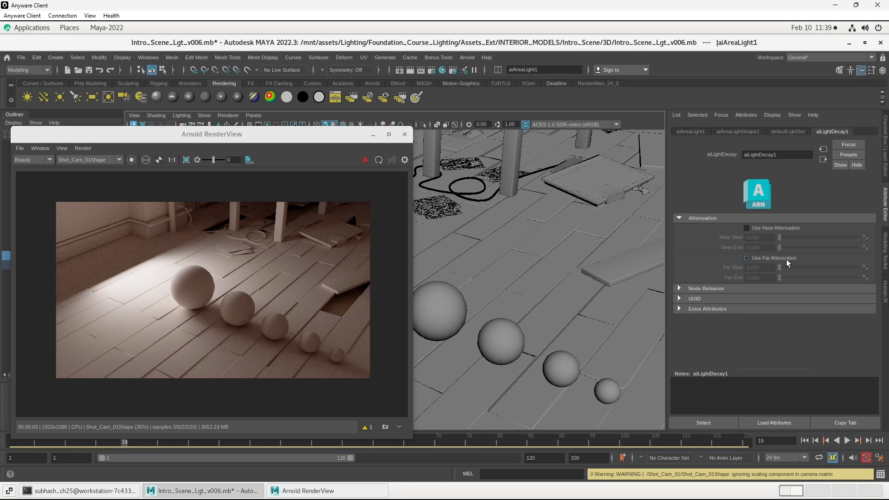
click(746, 228)
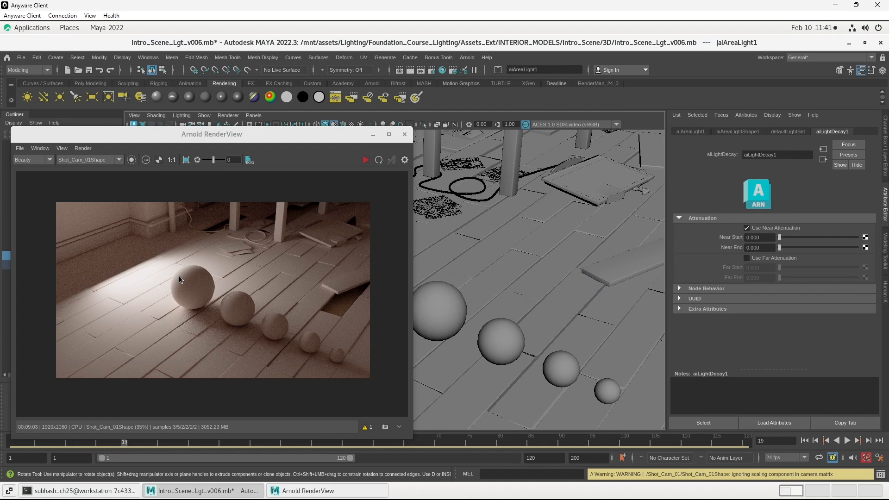
double_click(758, 239)
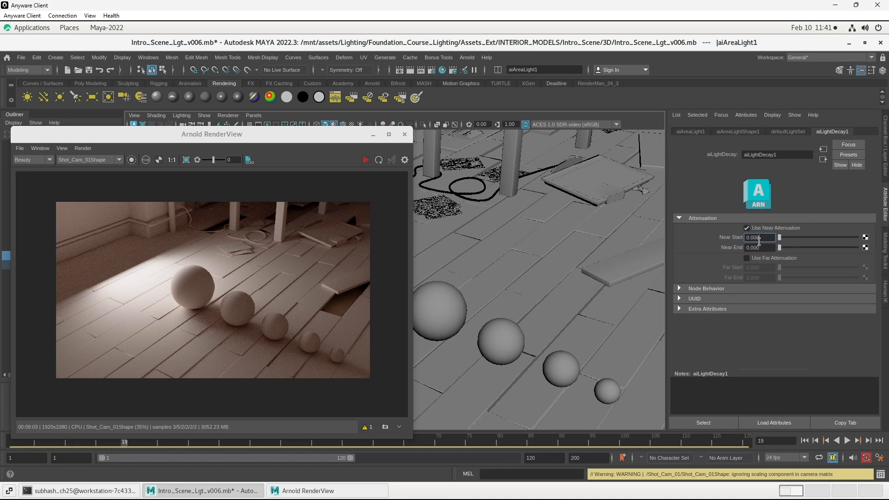
text(20)
key(Tab)
text(600)
key(Return)
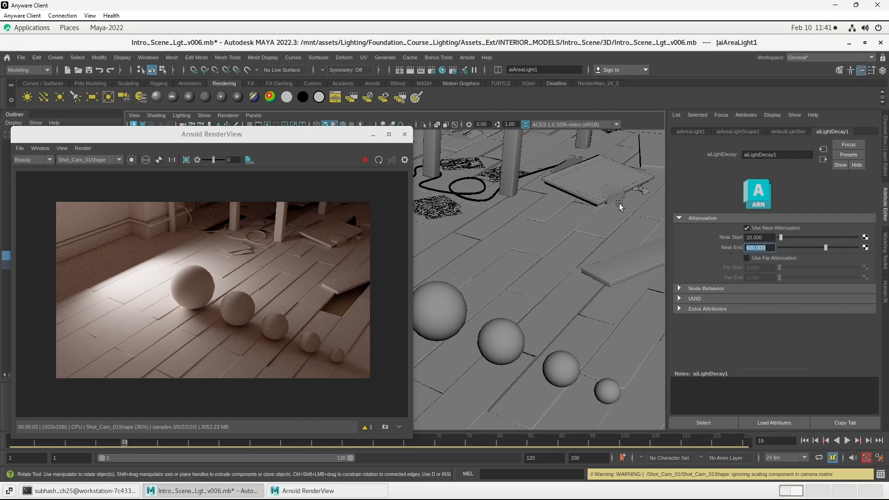
- Render the scene with near attenuation and compare its snapshot with the first one
click(365, 160)
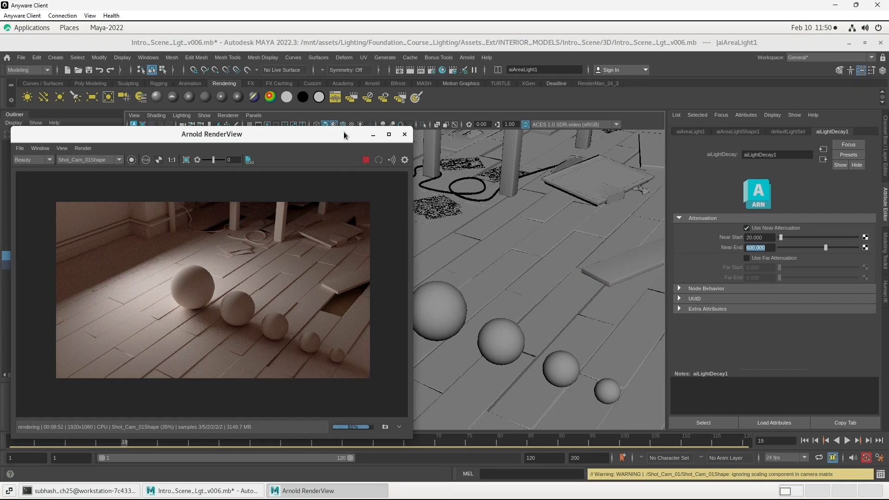
click(399, 427)
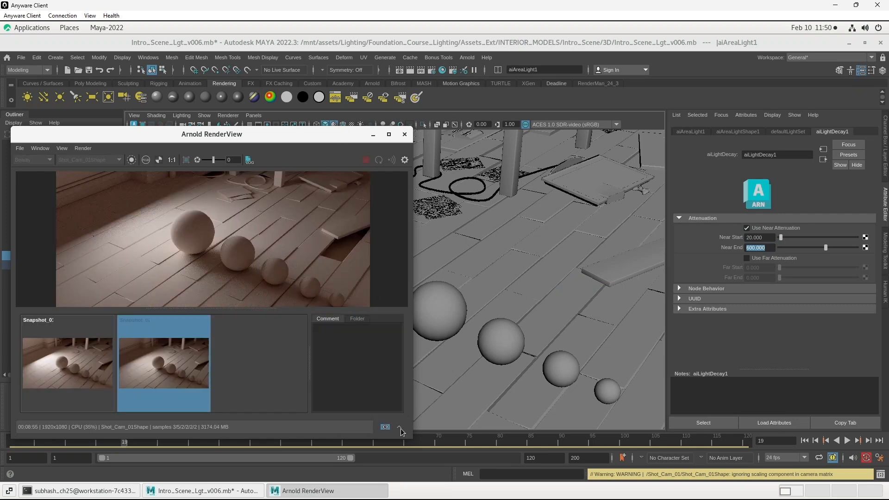
click(88, 370)
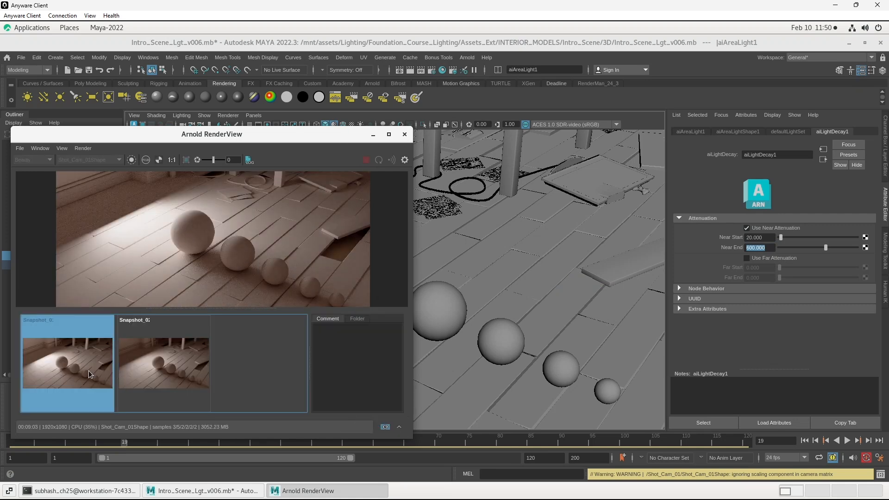
click(171, 374)
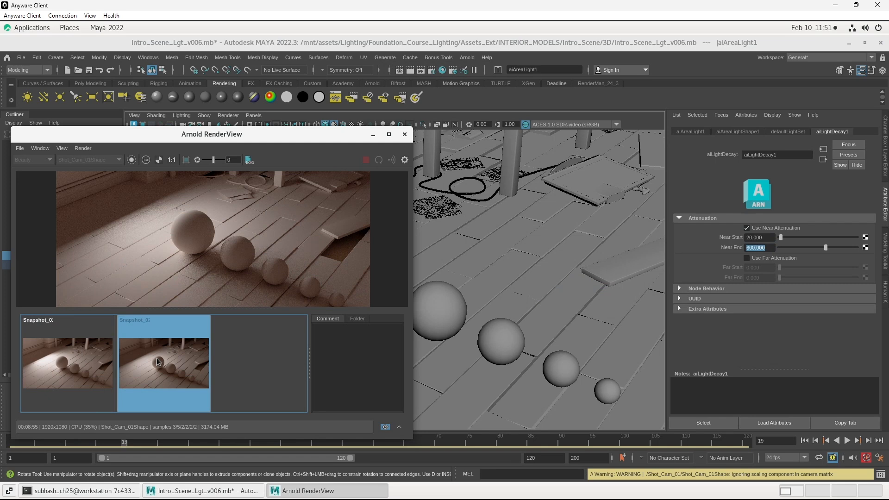
click(401, 427)
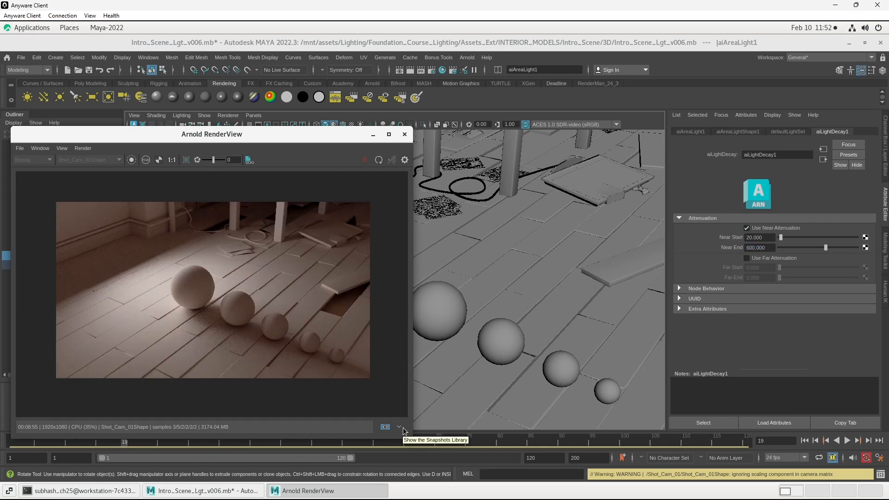
- Switch the light decay filter from near to far attenuation with a far end of 1500, and re-render the scene
click(746, 228)
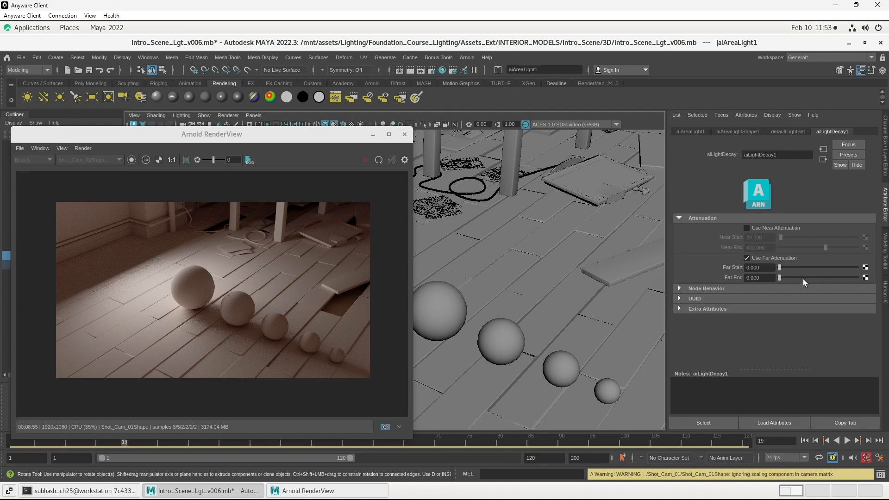
click(772, 279)
text(1500)
key(Return)
click(379, 160)
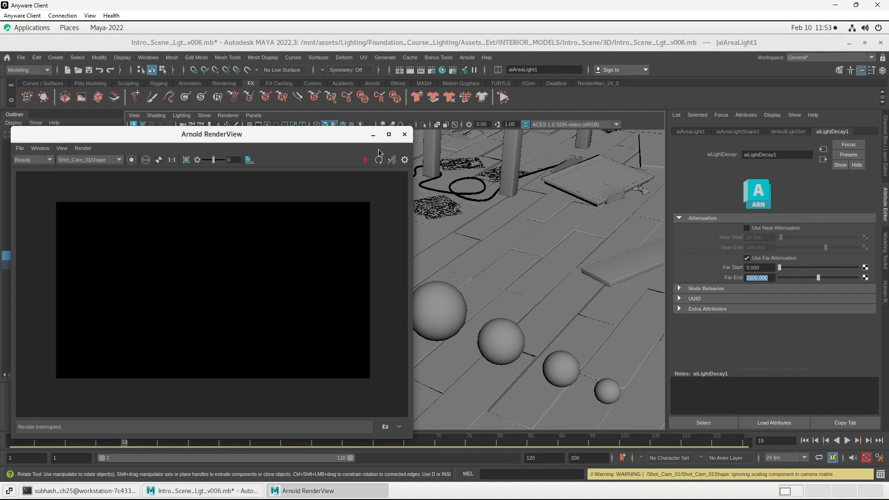
click(365, 160)
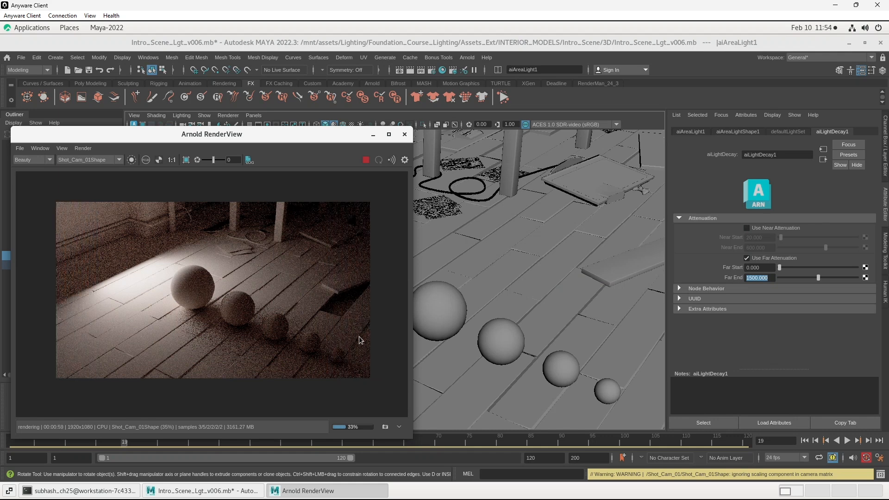
- Rename the light decay filter to aiLightDecay_01 and close the render window
click(798, 155)
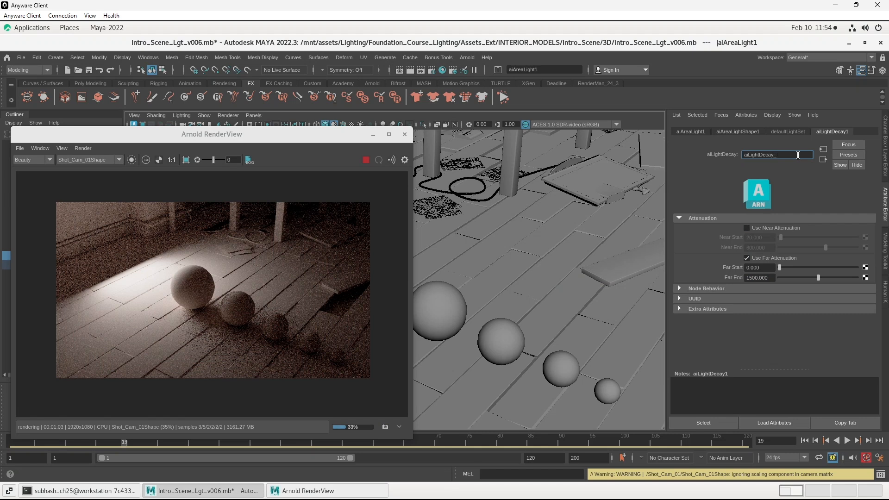
key(Return)
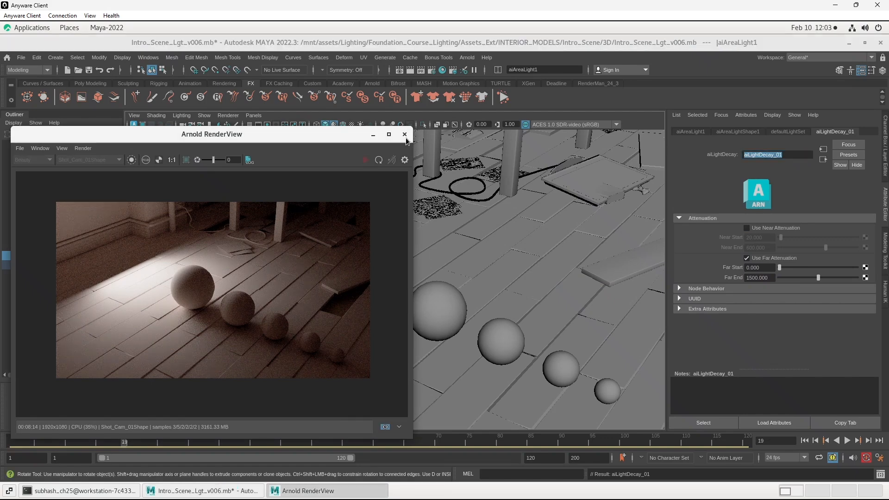
click(404, 135)
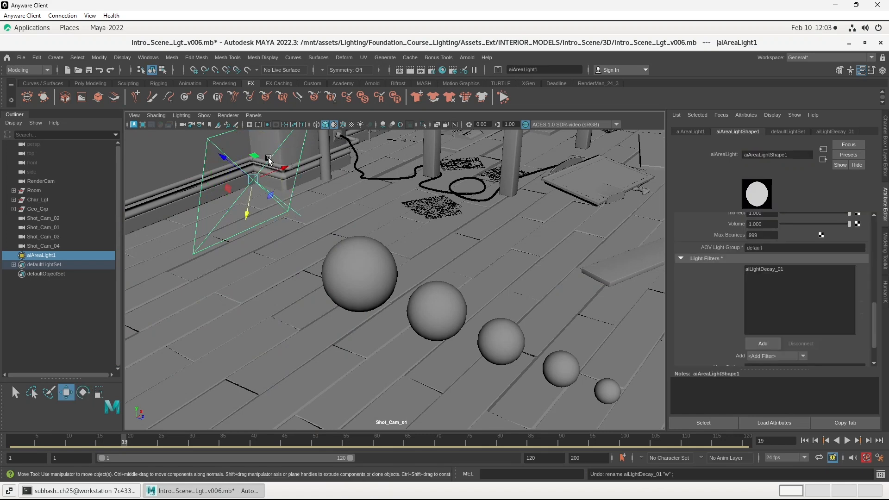
- Duplicate the area light, move the copy deeper into the room toward the pillars, and render the scene
key(ctrl+d)
key(w)
drag(271, 160, 442, 183)
drag(431, 150, 436, 147)
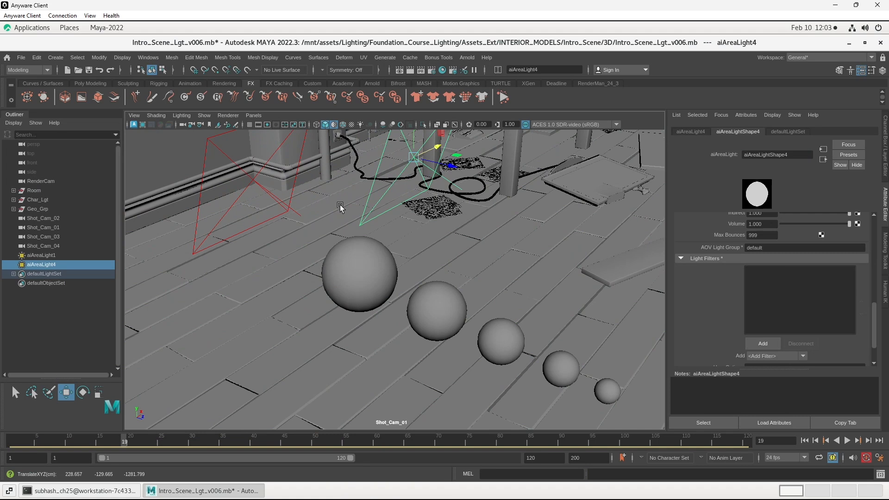
click(467, 58)
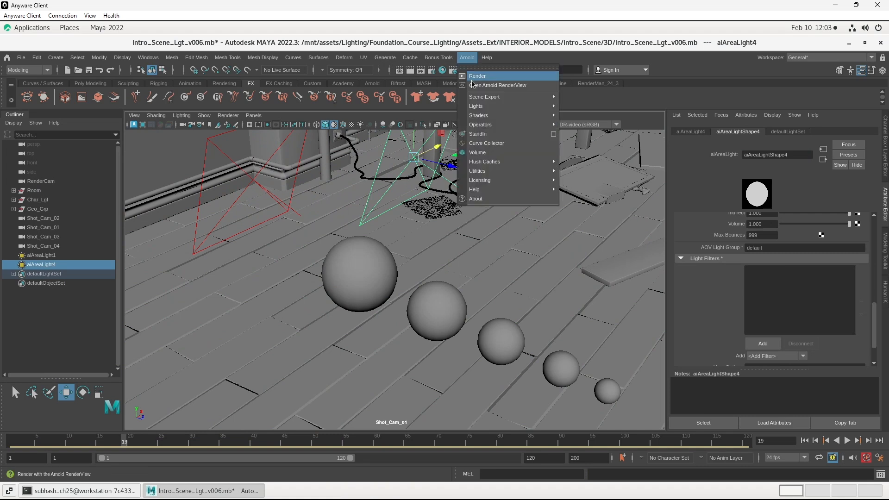
click(472, 77)
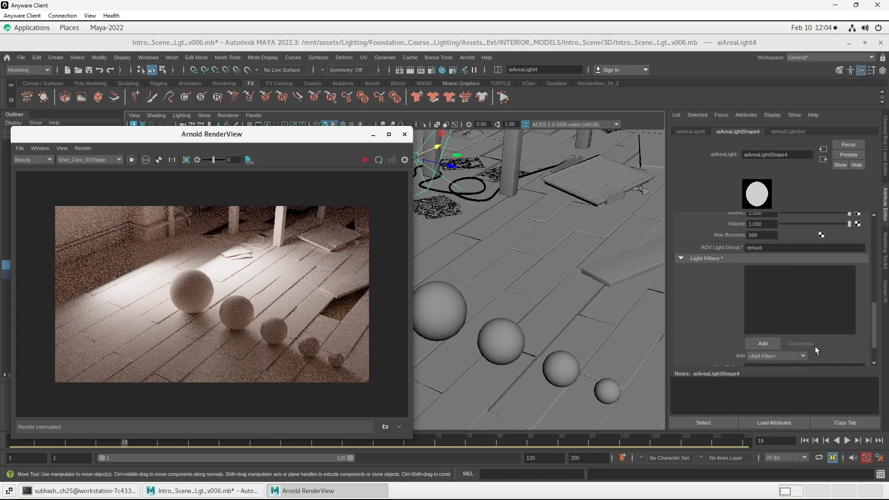
- Assign the existing aiLightDecay_01 filter to the duplicated area light and re-render the scene
click(788, 355)
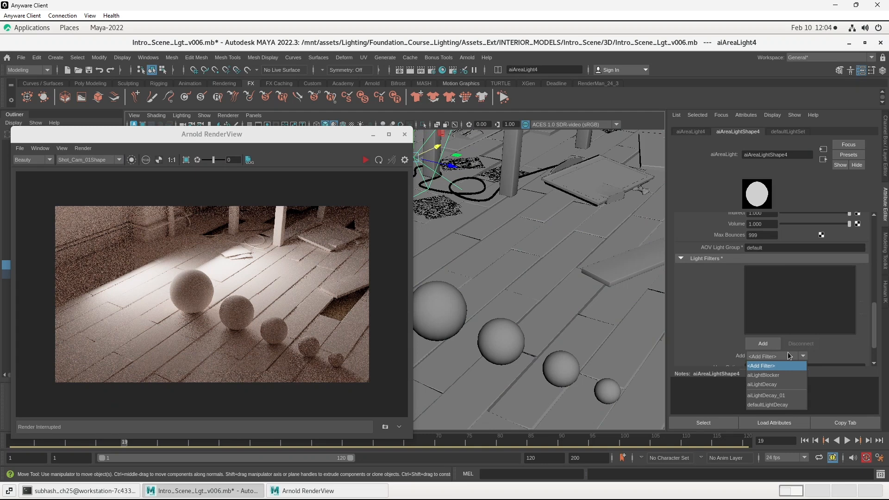
click(785, 396)
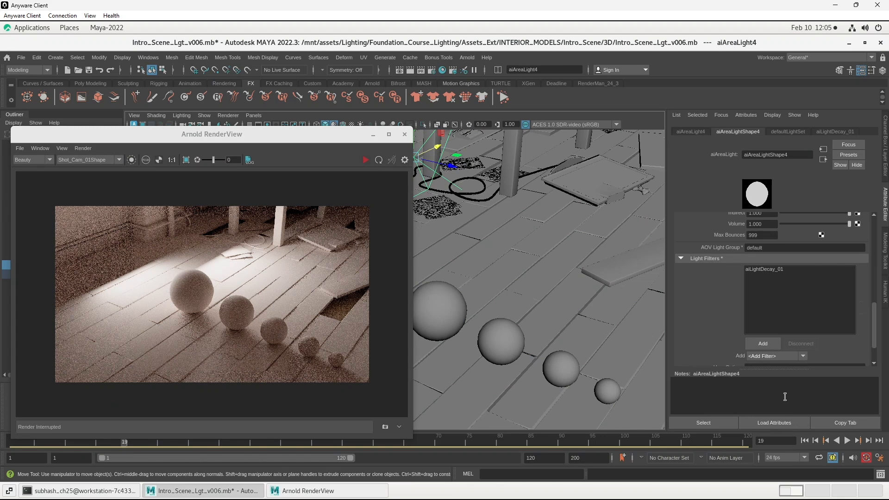
click(365, 160)
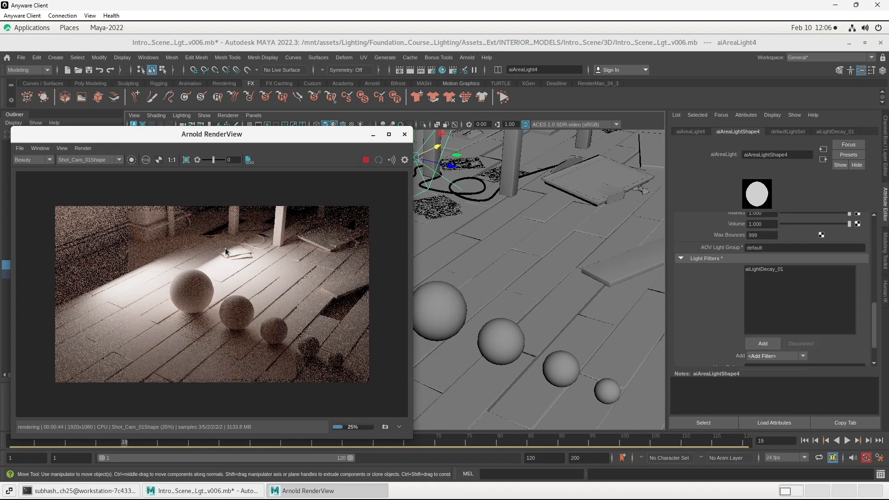
- List non-DAG nodes in the Outliner, filter the list by "decay" and select the aiLightDecay_01 node
drag(229, 131, 409, 132)
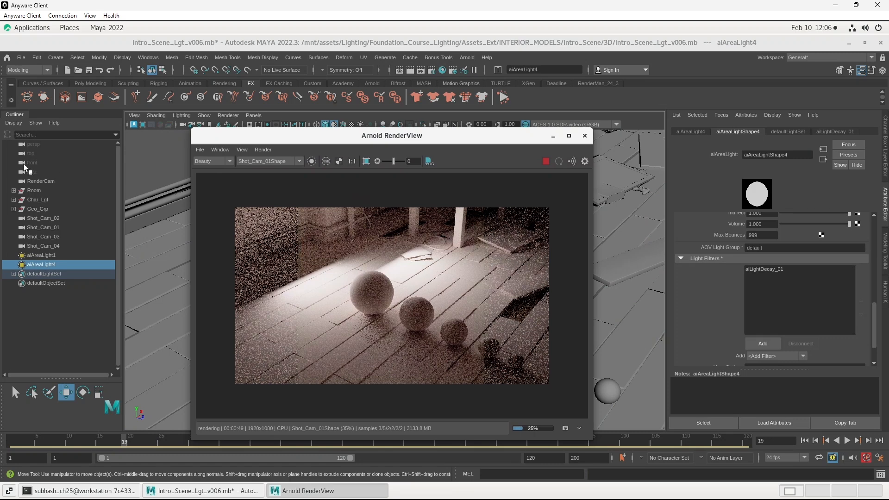
click(13, 123)
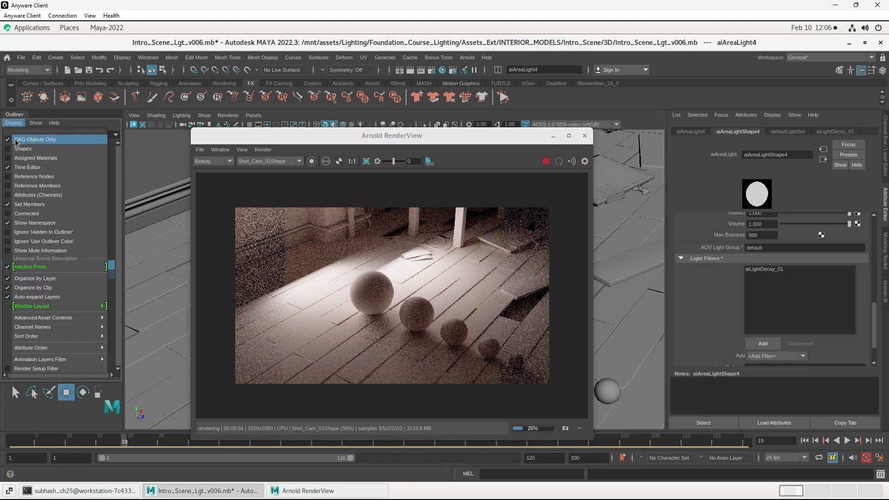
click(16, 140)
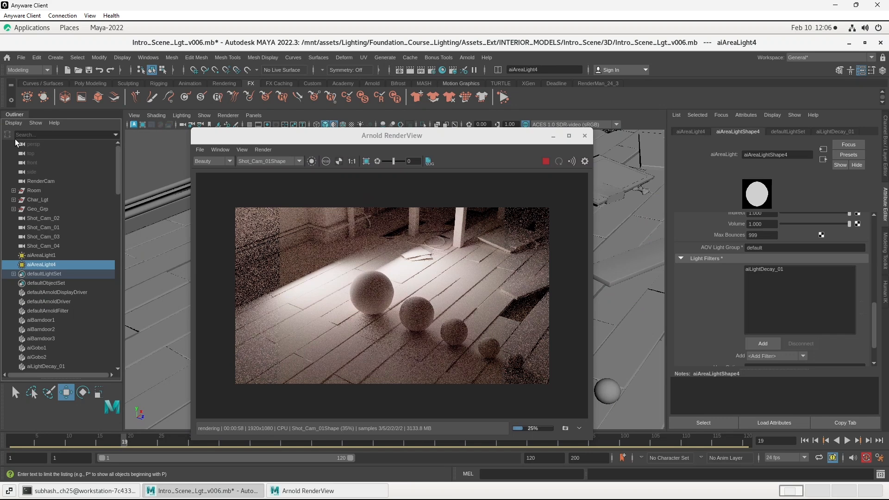
click(31, 133)
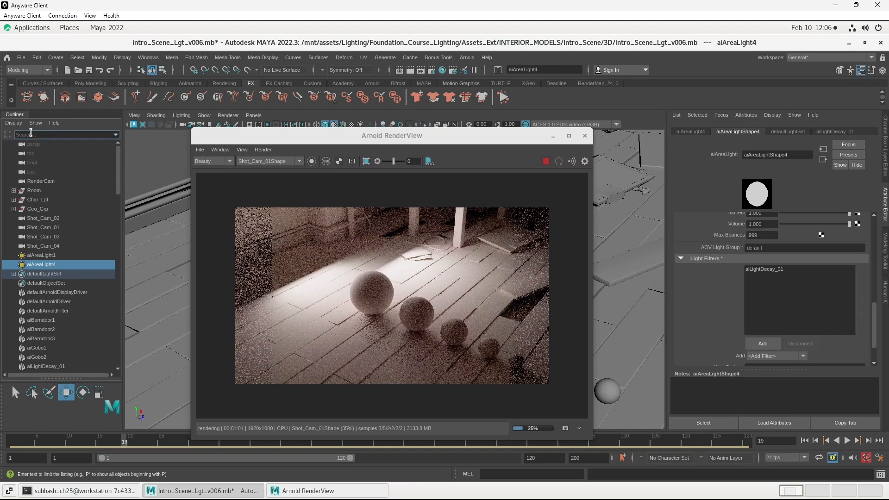
text(decay)
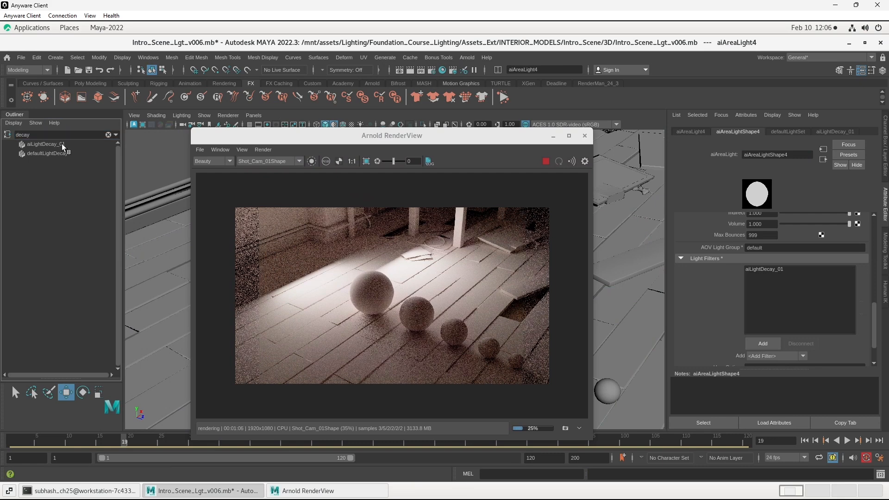
click(62, 143)
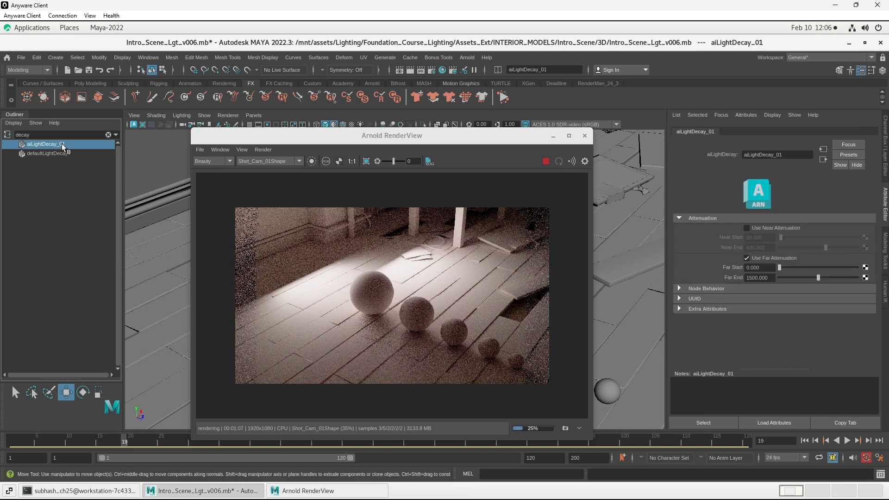